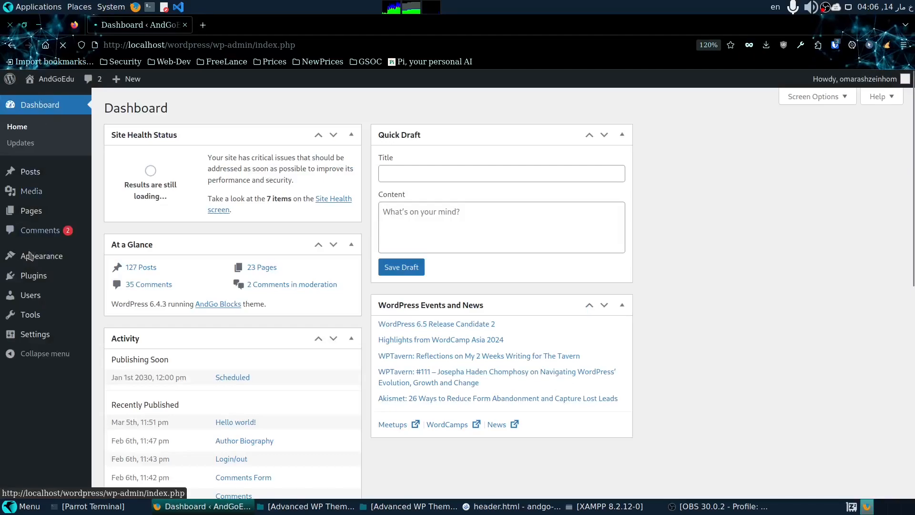
Step: Open the Blog Home template in the theme's site editor and show the available blocks
{"action": "left_click", "coordinate": [23, 262]}
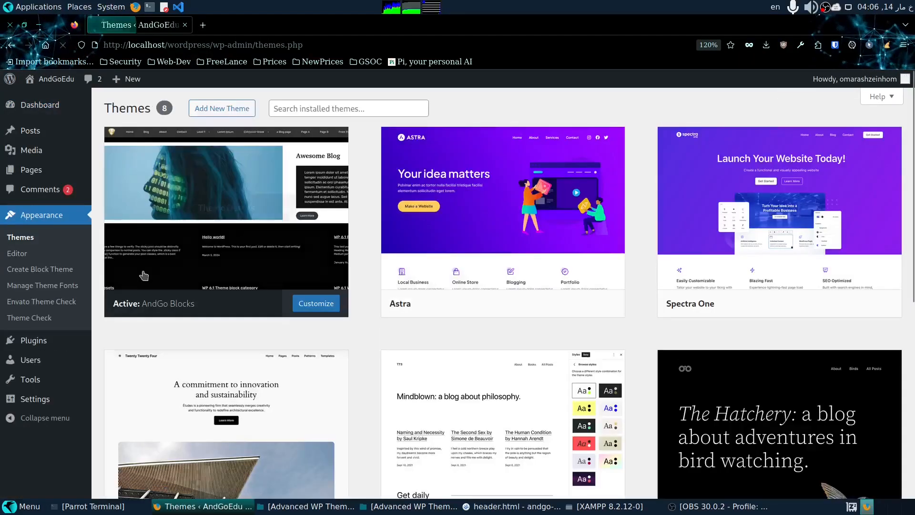
{"action": "left_click", "coordinate": [18, 253]}
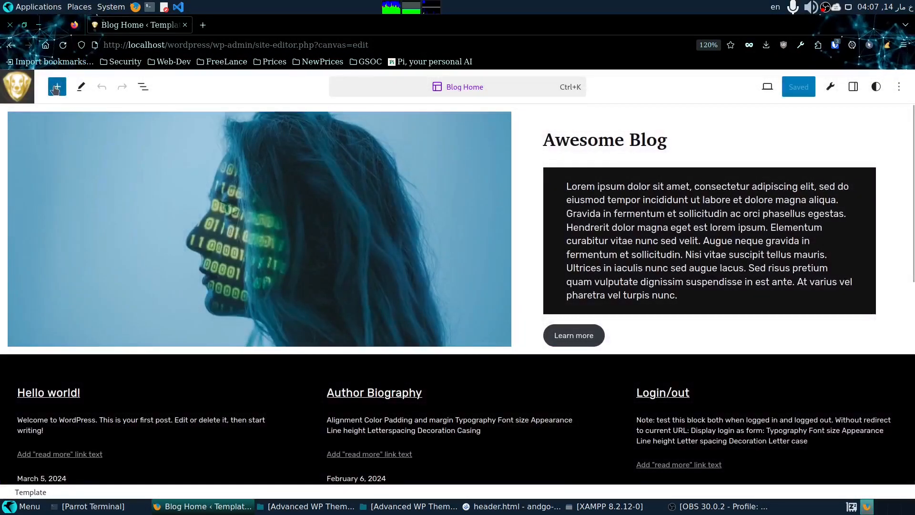
{"action": "left_click", "coordinate": [56, 89]}
{"action": "left_click", "coordinate": [89, 154]}
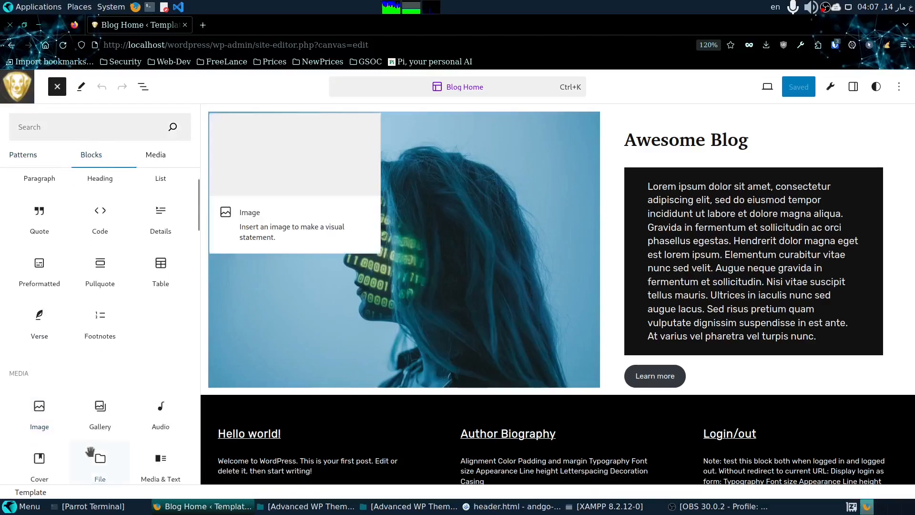
Step: Search the blocks for "header" and "navigation", and add a Navigation block above the list of posts
{"action": "left_click", "coordinate": [55, 123]}
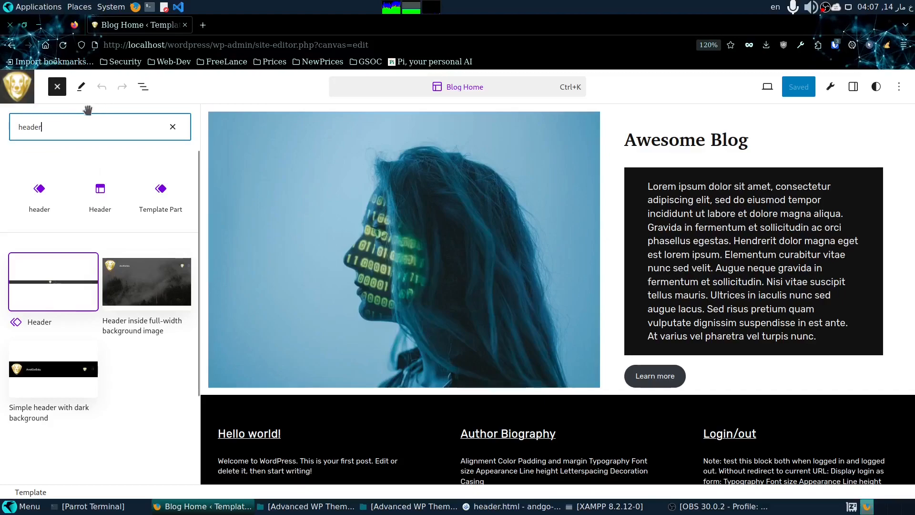
{"action": "double_click", "coordinate": [49, 127]}
{"action": "type", "text": "nav"}
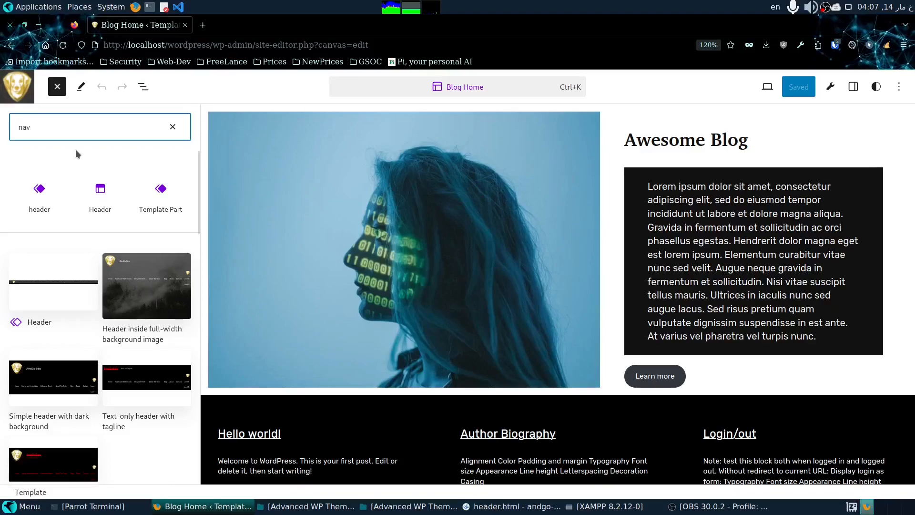
{"action": "type", "text": "igation"}
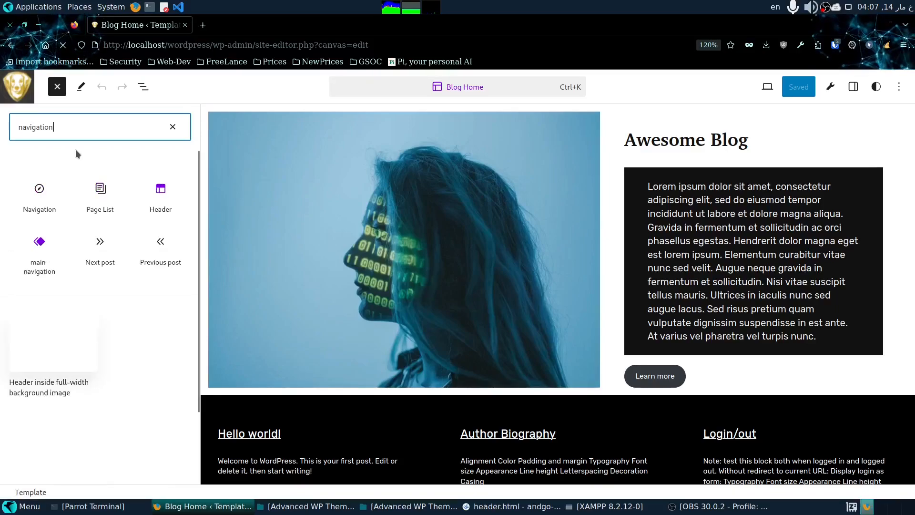
{"action": "left_click", "coordinate": [38, 191]}
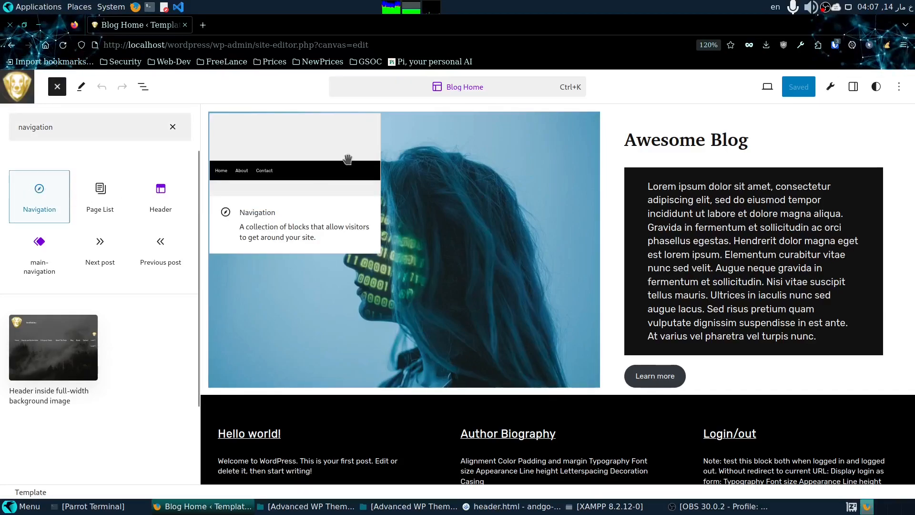
{"action": "left_click", "coordinate": [55, 200]}
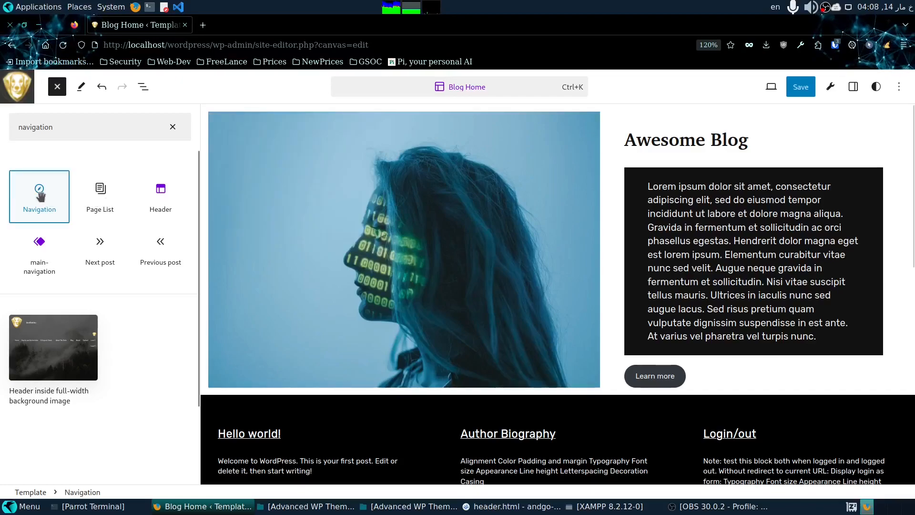
{"action": "left_click_drag", "start_coordinate": [55, 200], "coordinate": [474, 398]}
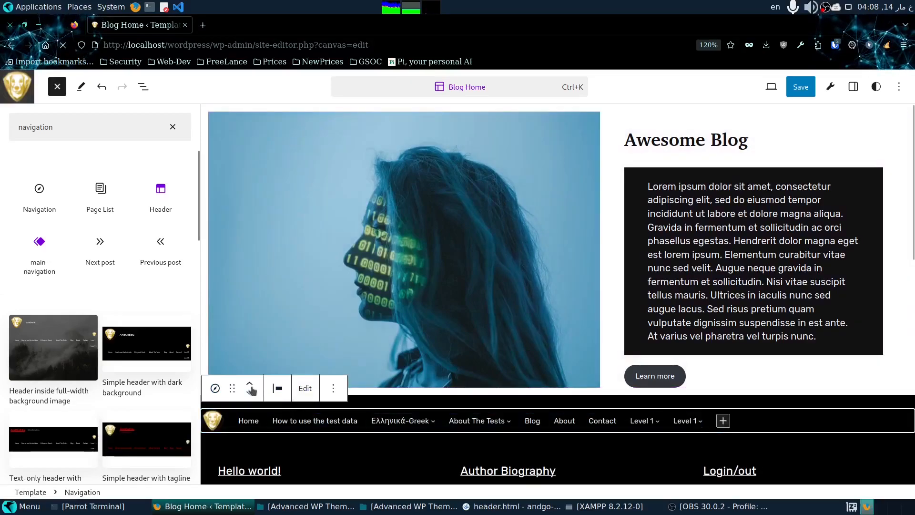
Step: Move the Navigation block up to the very top of the template, above the image and Awesome Blog section
{"action": "left_click", "coordinate": [250, 393]}
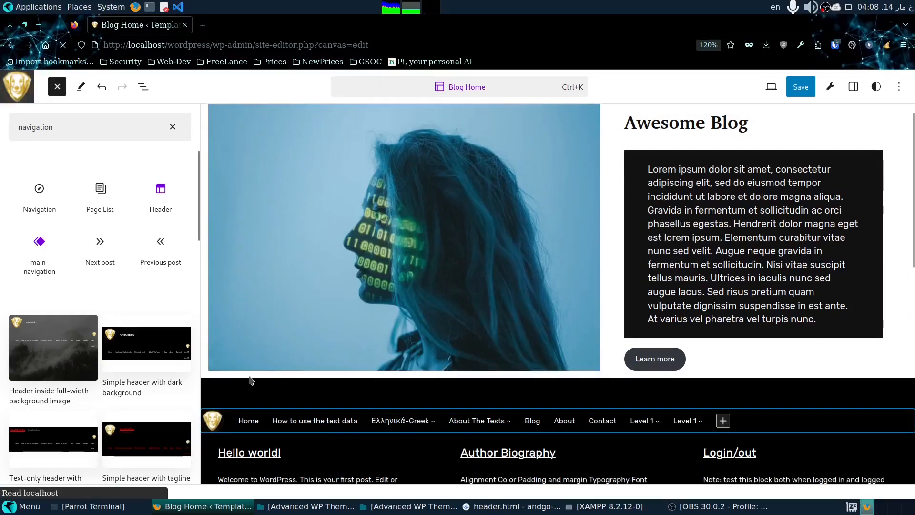
{"action": "left_click", "coordinate": [250, 386]}
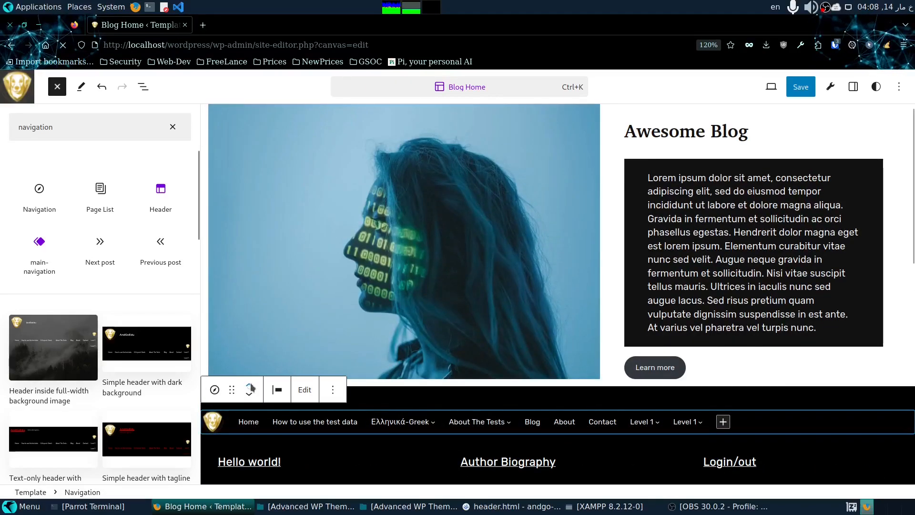
{"action": "left_click", "coordinate": [249, 386]}
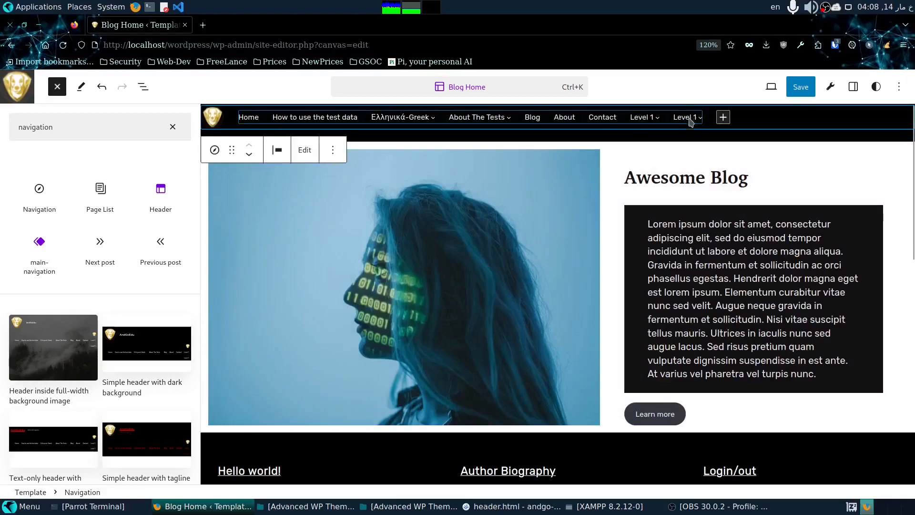
Step: Open the Navigation block's menu in its own editor and select its page list, finishing with nothing selected
{"action": "left_click", "coordinate": [304, 150]}
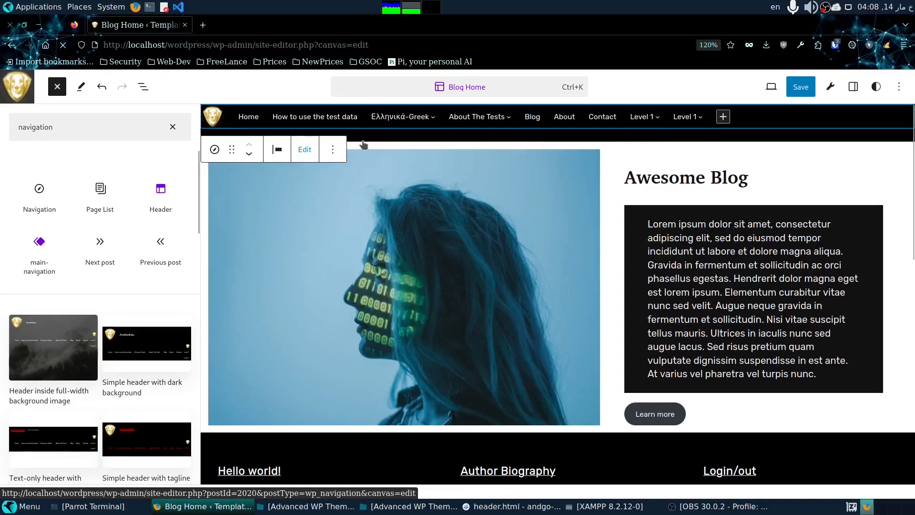
{"action": "left_click", "coordinate": [303, 150]}
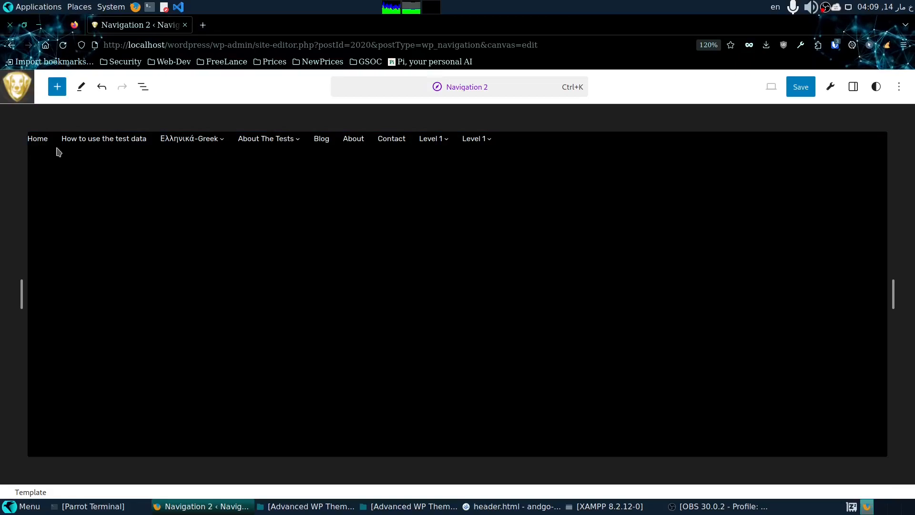
{"action": "left_click", "coordinate": [601, 145]}
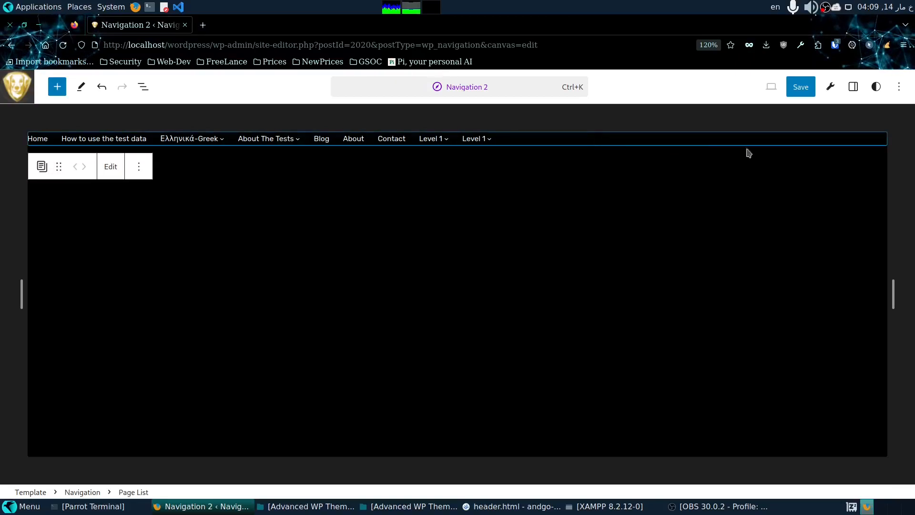
{"action": "left_click", "coordinate": [876, 159]}
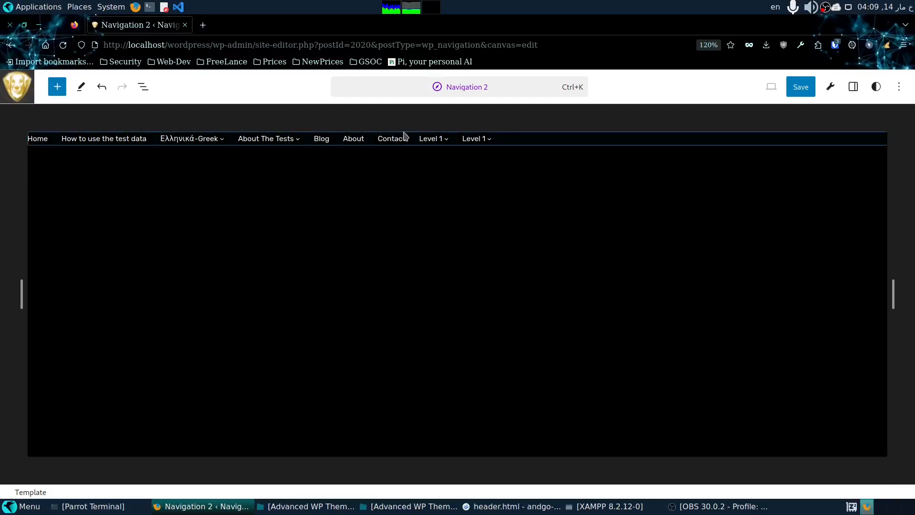
Step: Undo the existing menu content until the Navigation block is empty, and select the block
{"action": "left_click", "coordinate": [98, 91]}
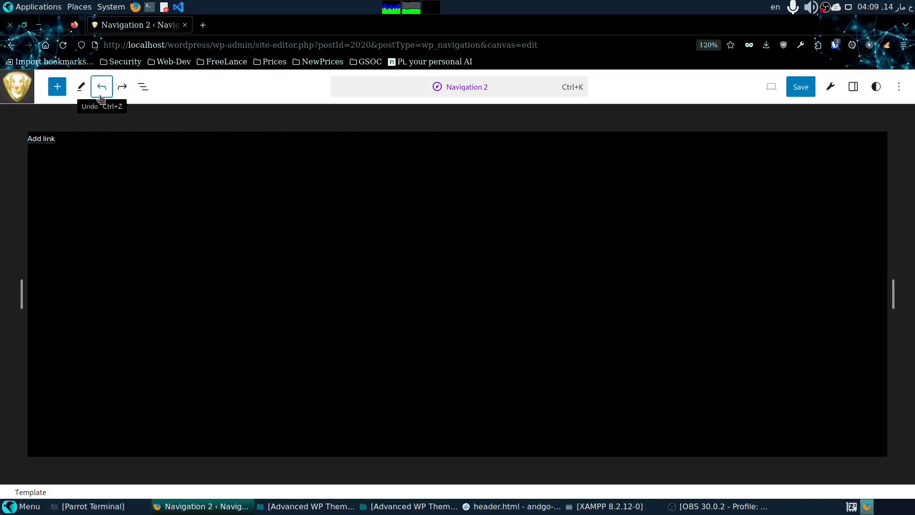
{"action": "left_click", "coordinate": [99, 91]}
{"action": "left_click", "coordinate": [87, 153]}
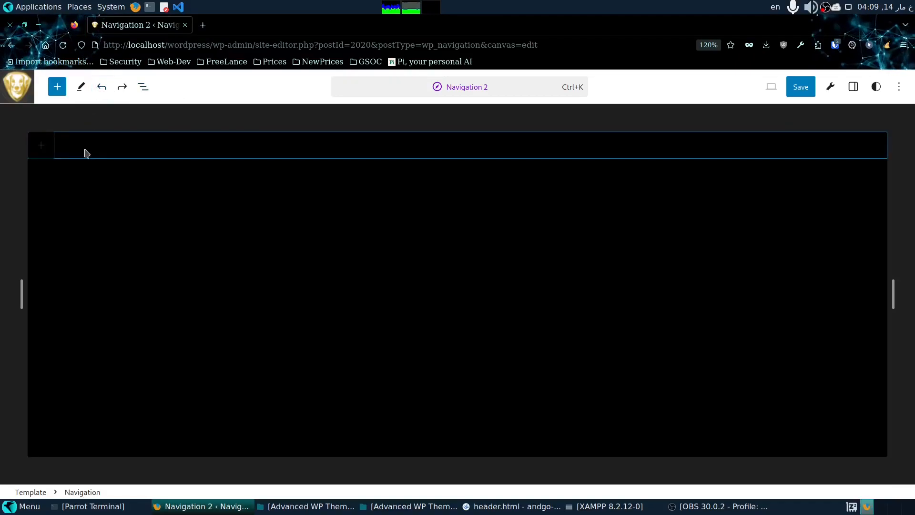
Step: Add a Site Logo to the empty navigation, followed by a Page List
{"action": "left_click", "coordinate": [44, 151]}
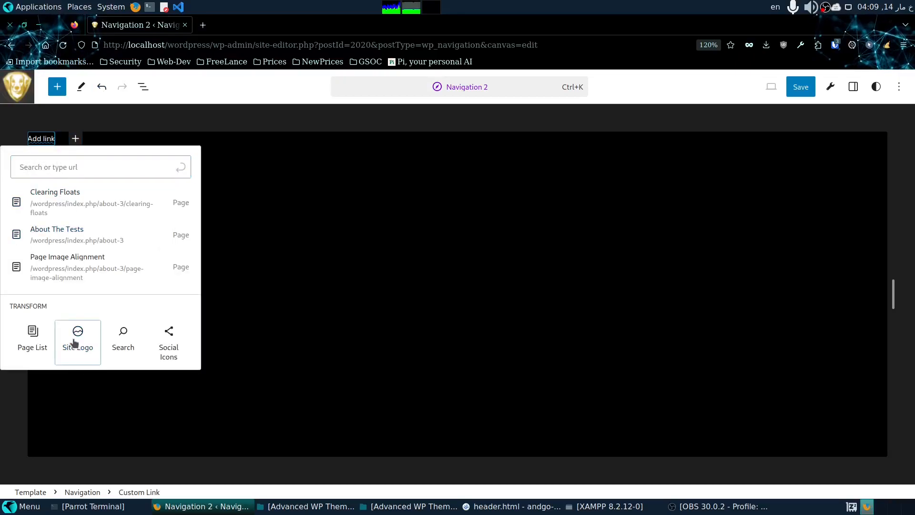
{"action": "left_click", "coordinate": [76, 341]}
{"action": "left_click", "coordinate": [116, 167]}
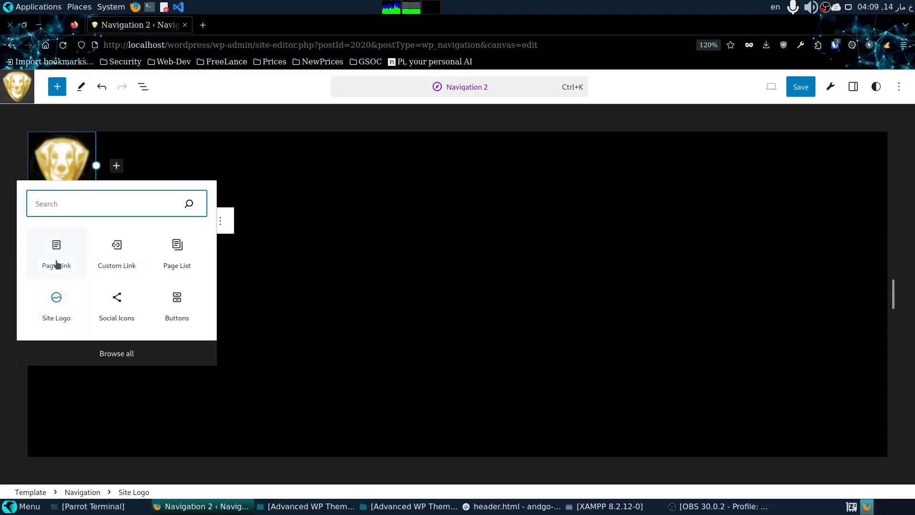
{"action": "left_click", "coordinate": [180, 250]}
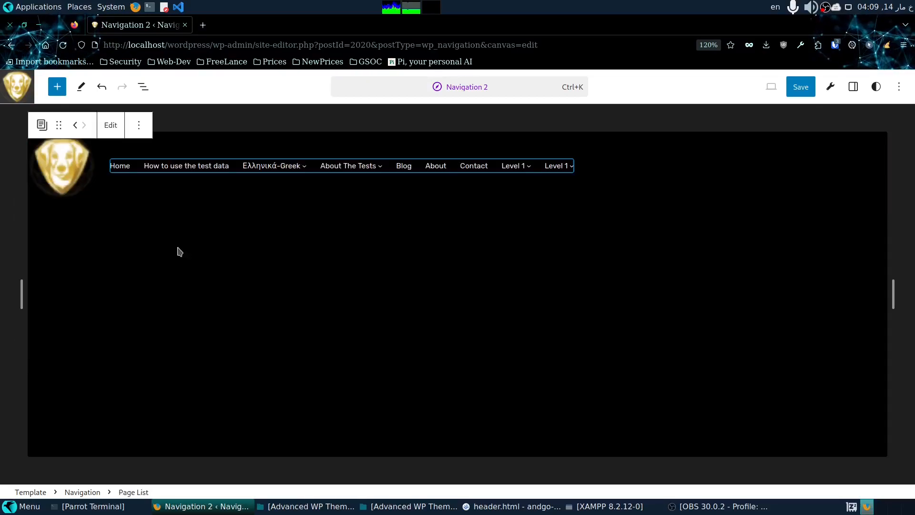
Step: Shrink the site logo to fit a slim menu bar beside the page links, and save the navigation
{"action": "left_click", "coordinate": [68, 168]}
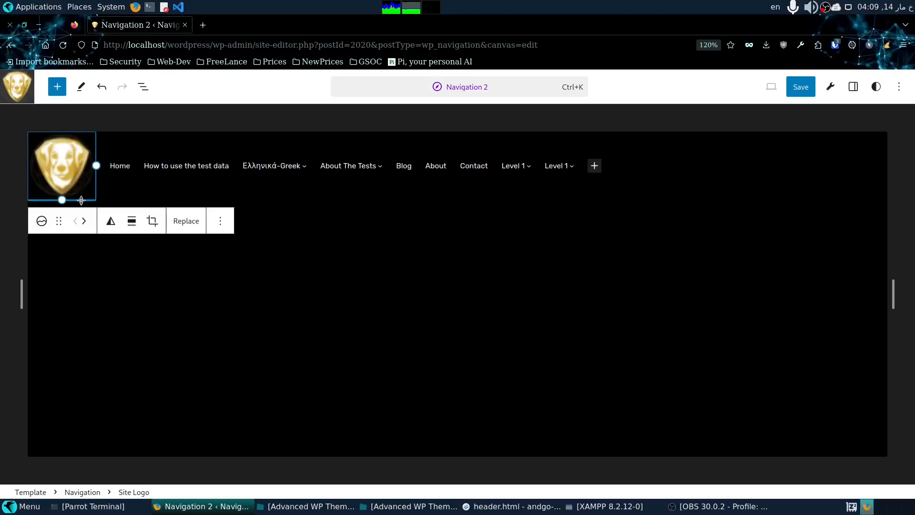
{"action": "left_click_drag", "start_coordinate": [70, 185], "coordinate": [34, 154]}
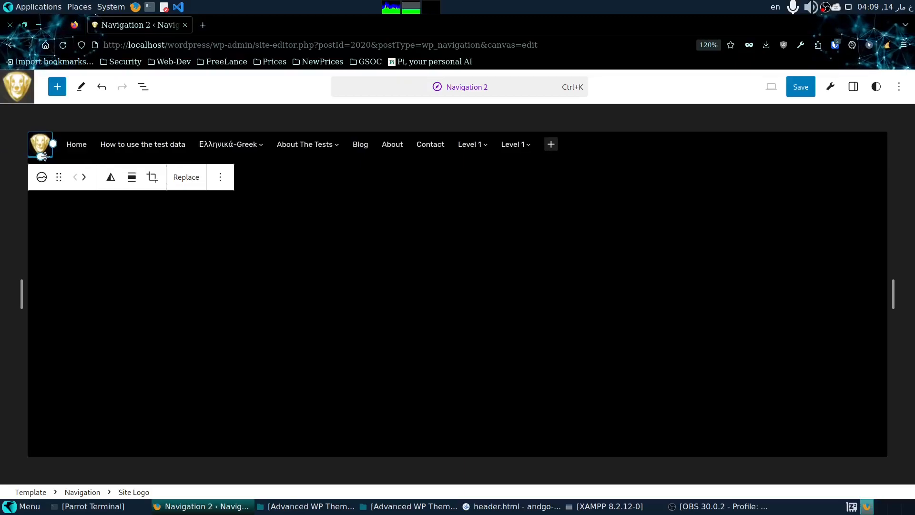
{"action": "left_click", "coordinate": [449, 236]}
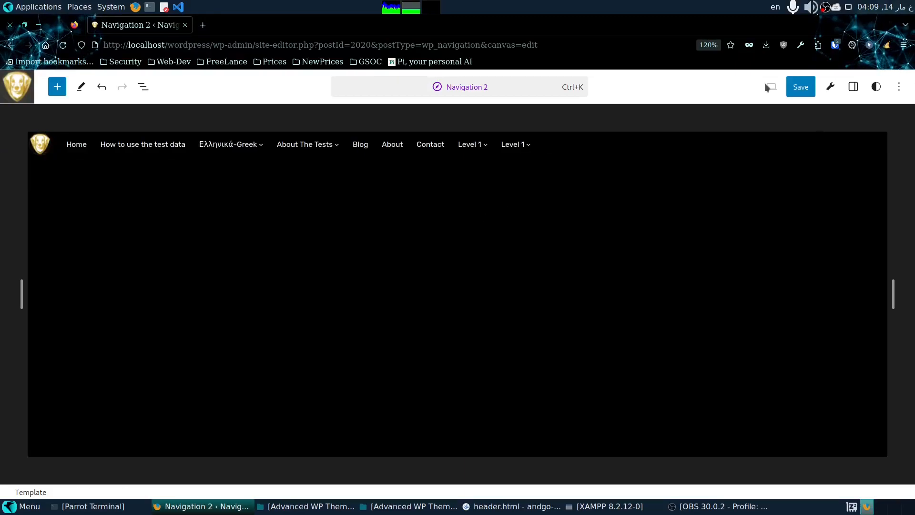
{"action": "left_click", "coordinate": [793, 91]}
{"action": "left_click", "coordinate": [795, 88]}
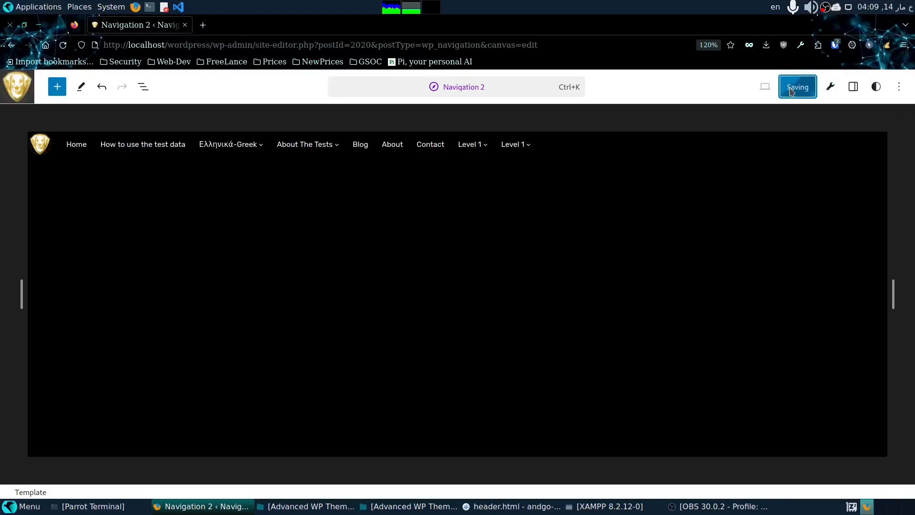
Step: Preview the saved navigation at phone size using the browser's responsive design mode
{"action": "left_click", "coordinate": [904, 45]}
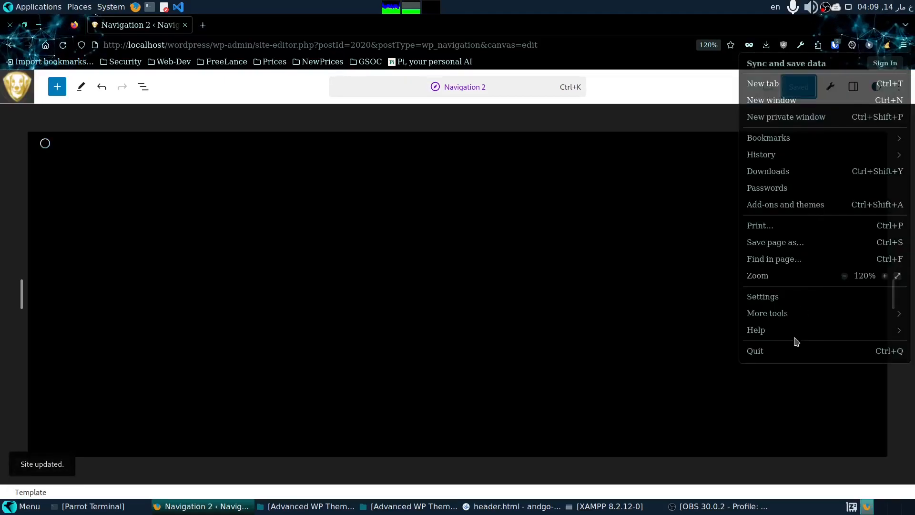
{"action": "left_click", "coordinate": [776, 316]}
{"action": "left_click", "coordinate": [838, 119]}
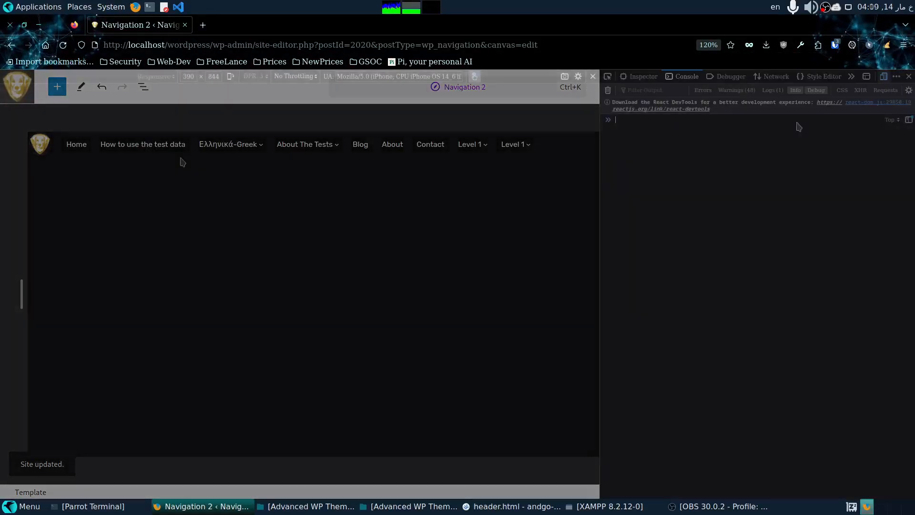
{"action": "key", "text": "ctrl+shift+m"}
Step: Expand the mobile menu, look through its logo and page links, and close the menu and the developer tools
{"action": "left_click", "coordinate": [225, 171]}
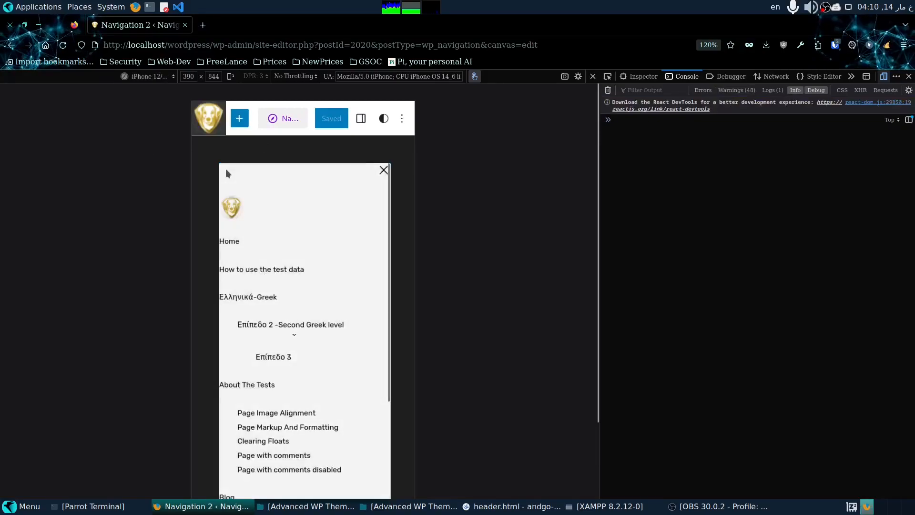
{"action": "scroll", "coordinate": [283, 293], "scroll_direction": "down", "scroll_amount": 5}
{"action": "scroll", "coordinate": [288, 302], "scroll_direction": "up", "scroll_amount": 5}
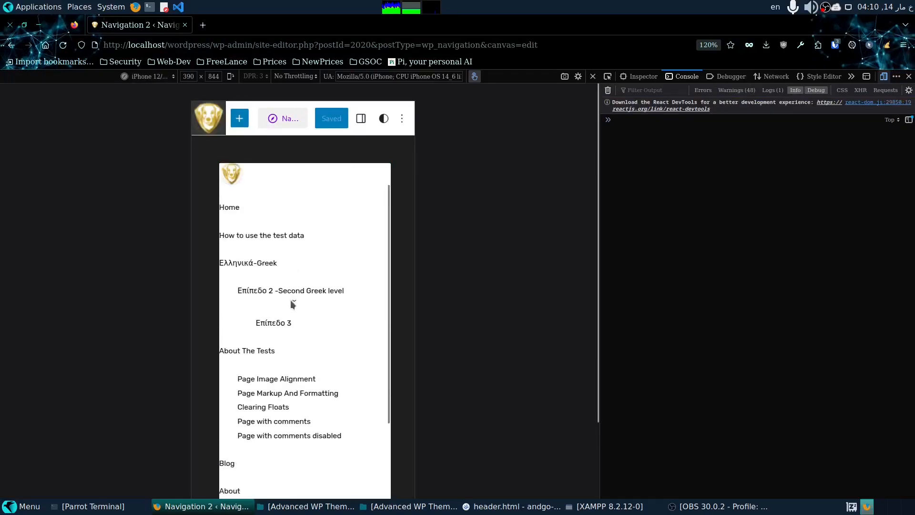
{"action": "left_click", "coordinate": [384, 171]}
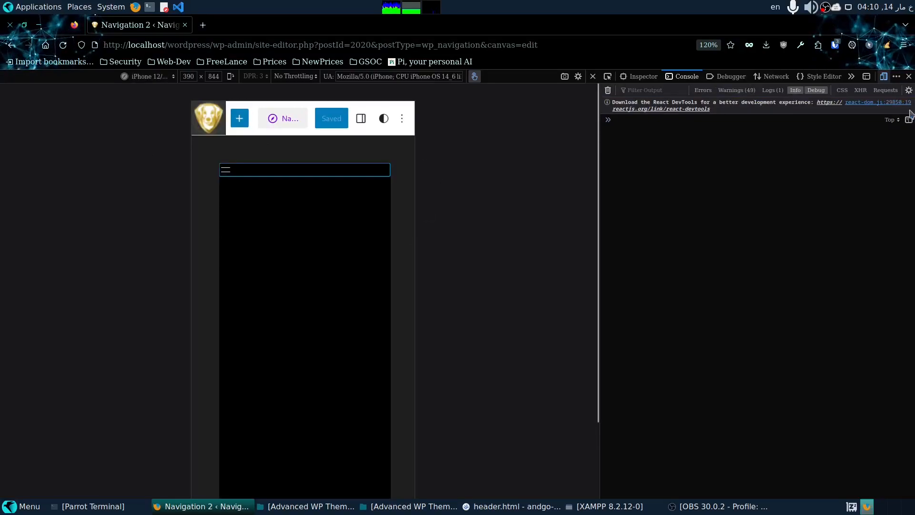
{"action": "left_click", "coordinate": [909, 76]}
{"action": "left_click", "coordinate": [908, 77]}
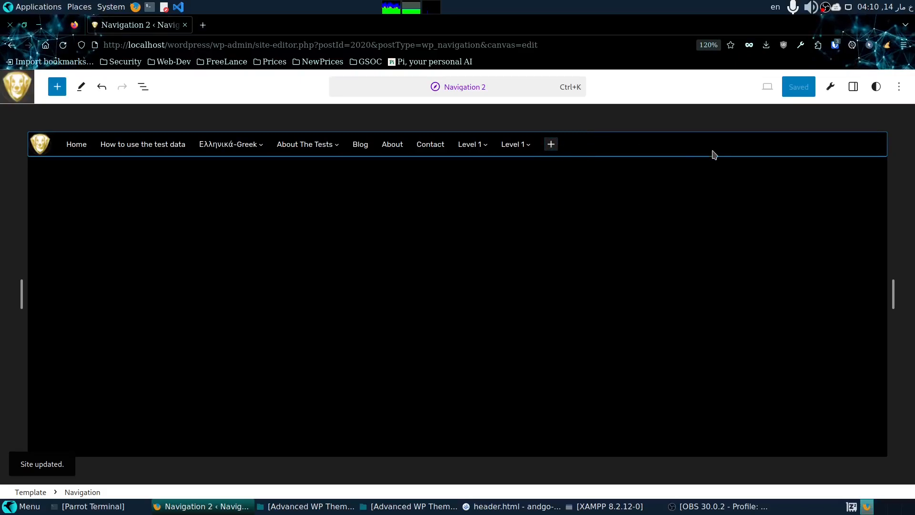
Step: Return from the navigation editor to the Blog Home template
{"action": "right_click", "coordinate": [621, 151]}
{"action": "key", "text": "Escape"}
{"action": "left_click", "coordinate": [382, 249]}
{"action": "left_click", "coordinate": [596, 148]}
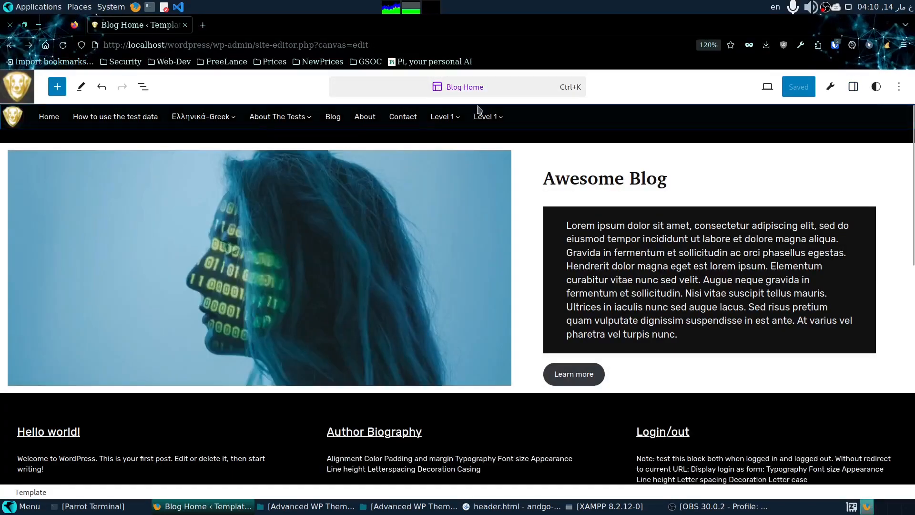
Step: Show the Create Block Theme choices and look through the site editor's list of options
{"action": "left_click", "coordinate": [831, 87]}
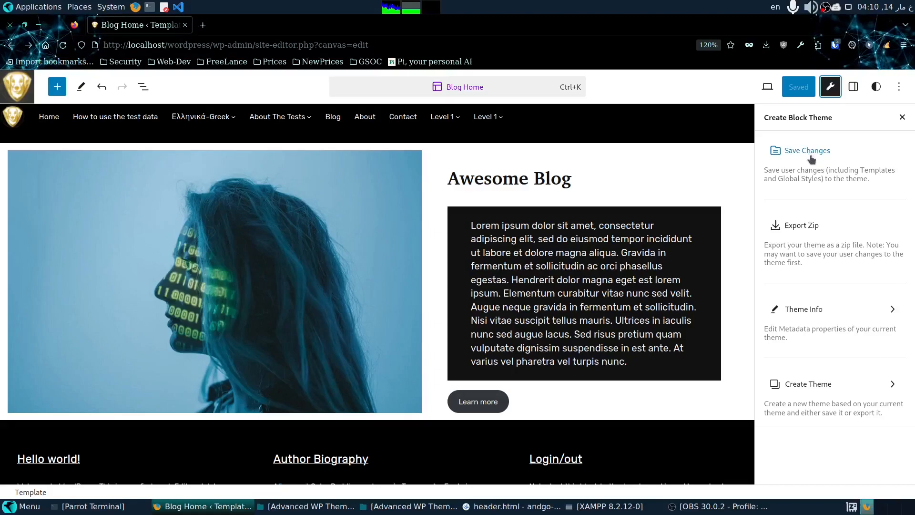
{"action": "left_click", "coordinate": [899, 87]}
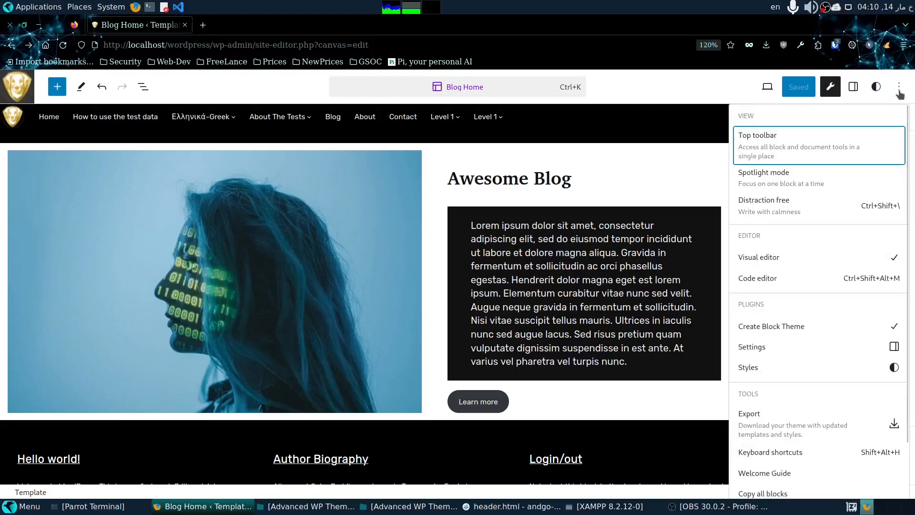
{"action": "scroll", "coordinate": [779, 382], "scroll_direction": "down", "scroll_amount": 2}
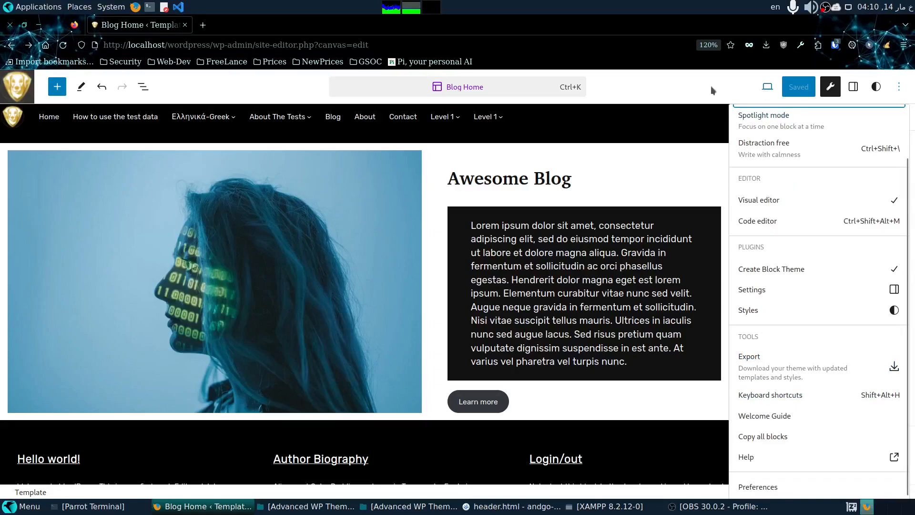
Step: Save the user changes to the theme with Create Block Theme and place the browser beside the VSCodium window
{"action": "left_click", "coordinate": [597, 88]}
{"action": "left_click", "coordinate": [804, 150]}
{"action": "key", "text": "alt+Tab"}
{"action": "left_click_drag", "start_coordinate": [1, 260], "coordinate": [0, 260]}
{"action": "left_click", "coordinate": [336, 301]}
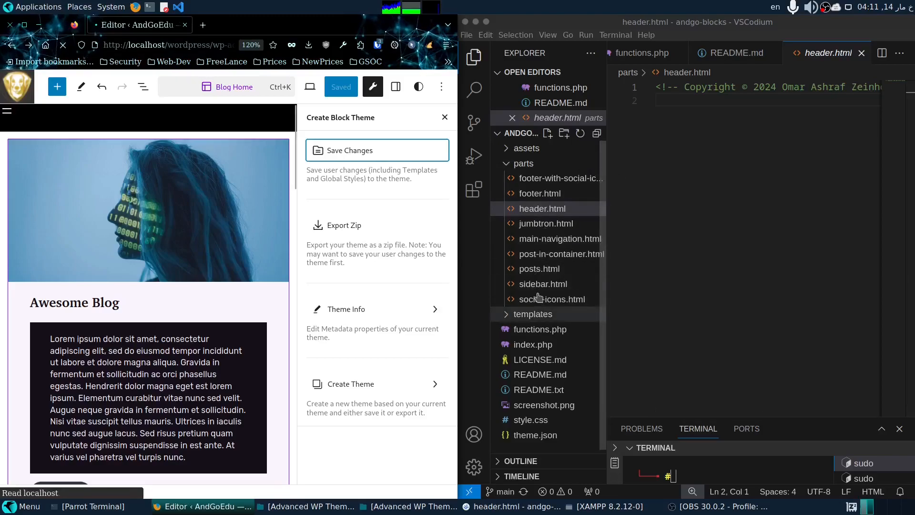
Step: Check the theme's parts and templates folders in VSCodium, collapse the parts folder, and return to the maximized browser
{"action": "left_click", "coordinate": [533, 164]}
{"action": "left_click", "coordinate": [533, 165]}
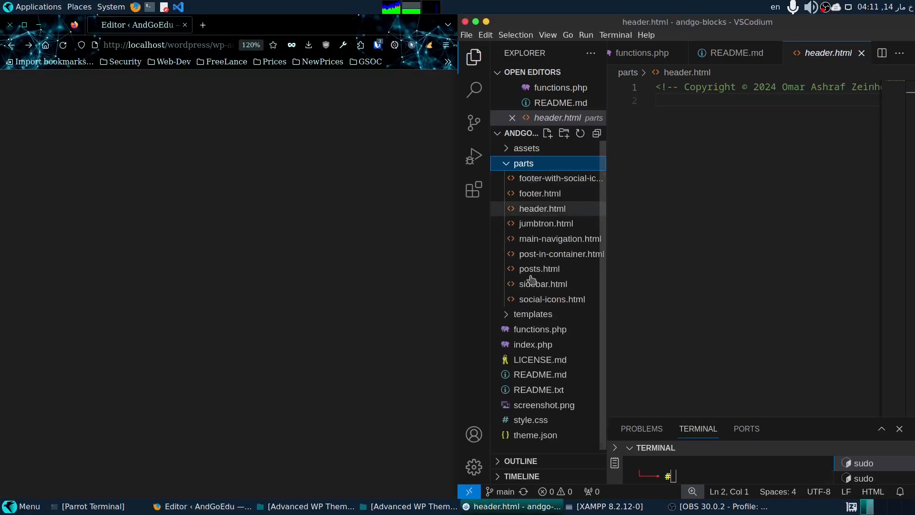
{"action": "left_click", "coordinate": [535, 316]}
{"action": "left_click", "coordinate": [539, 318]}
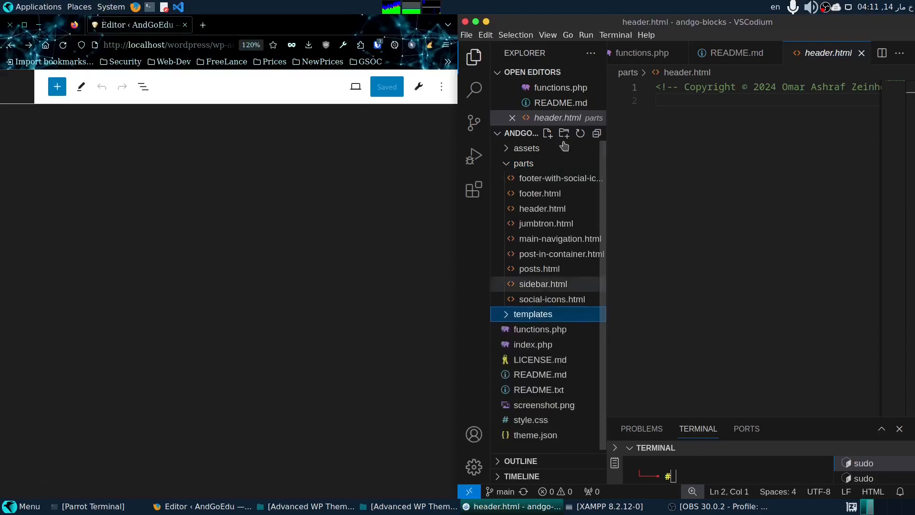
{"action": "left_click", "coordinate": [542, 165]}
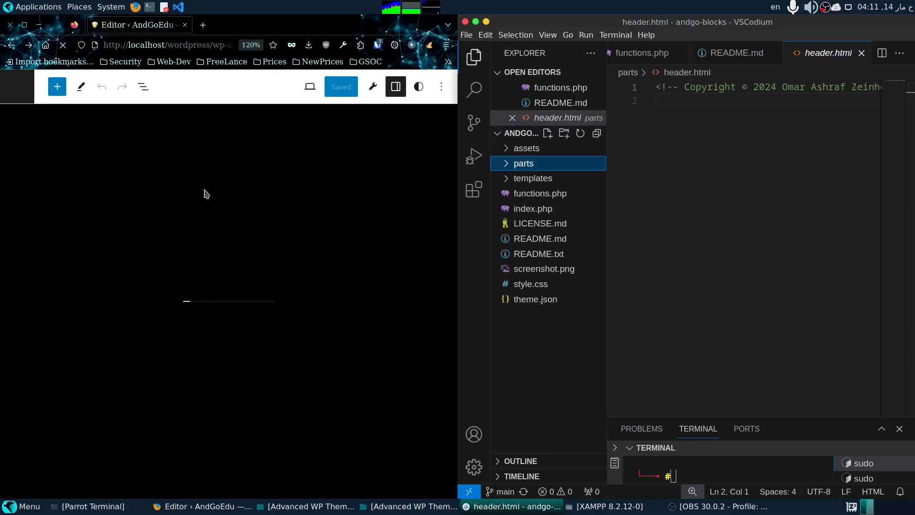
{"action": "left_click", "coordinate": [24, 25]}
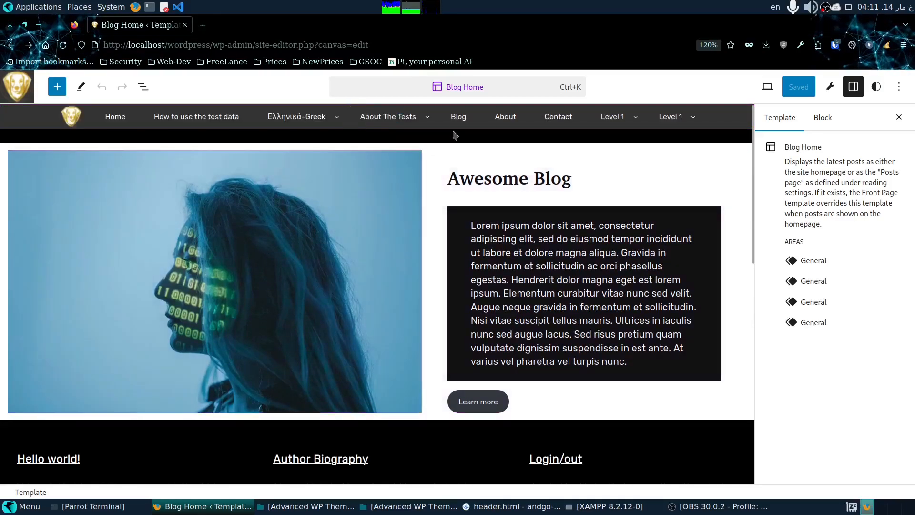
Step: Start creating a template part from the Header pattern inside main-navigation, with Header as its area
{"action": "left_click", "coordinate": [34, 126]}
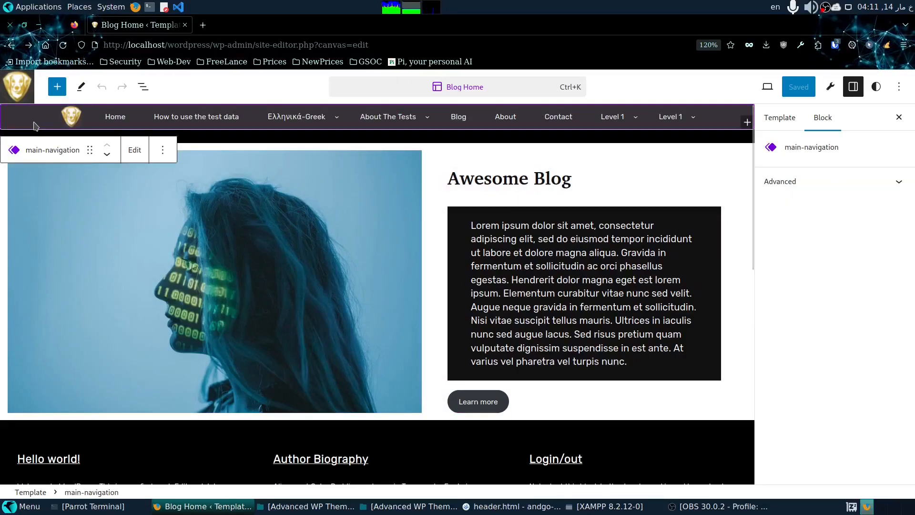
{"action": "right_click", "coordinate": [34, 126]}
{"action": "left_click", "coordinate": [25, 124]}
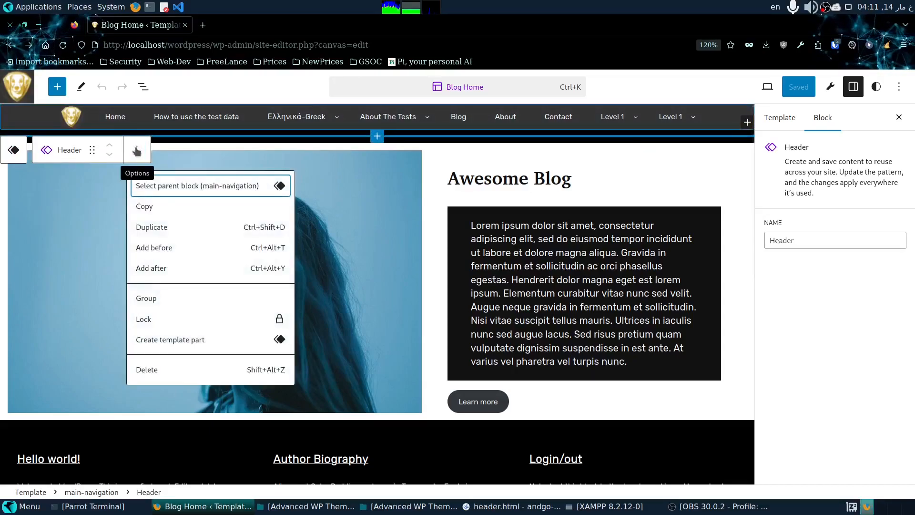
{"action": "left_click", "coordinate": [213, 346]}
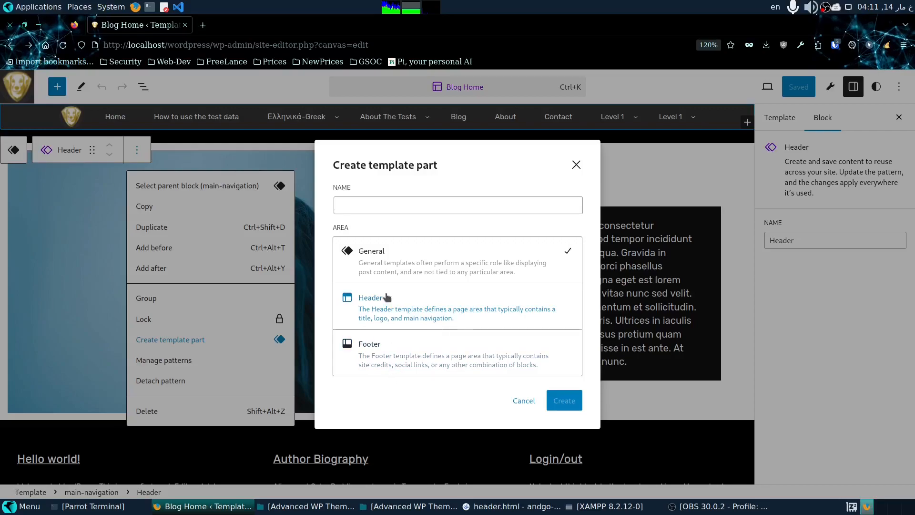
{"action": "left_click", "coordinate": [400, 317]}
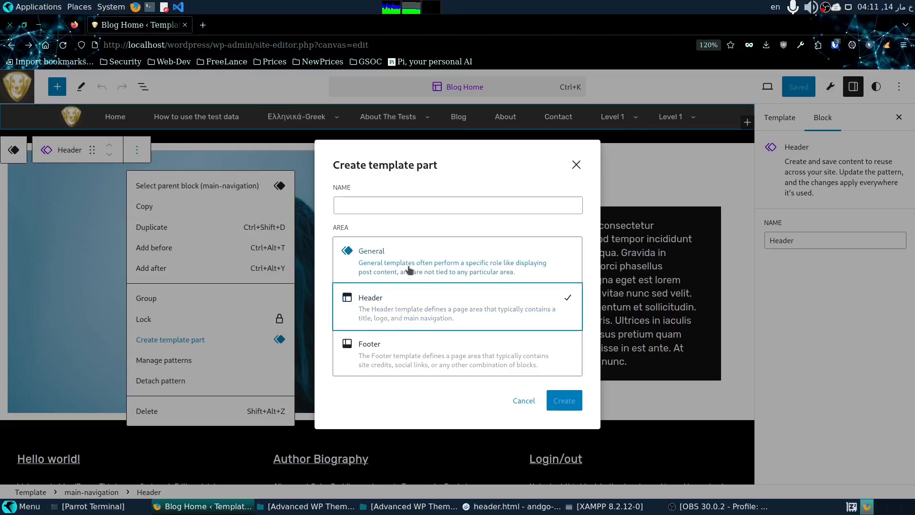
Step: Name the new template part "Main Header." and create it
{"action": "left_click", "coordinate": [408, 198]}
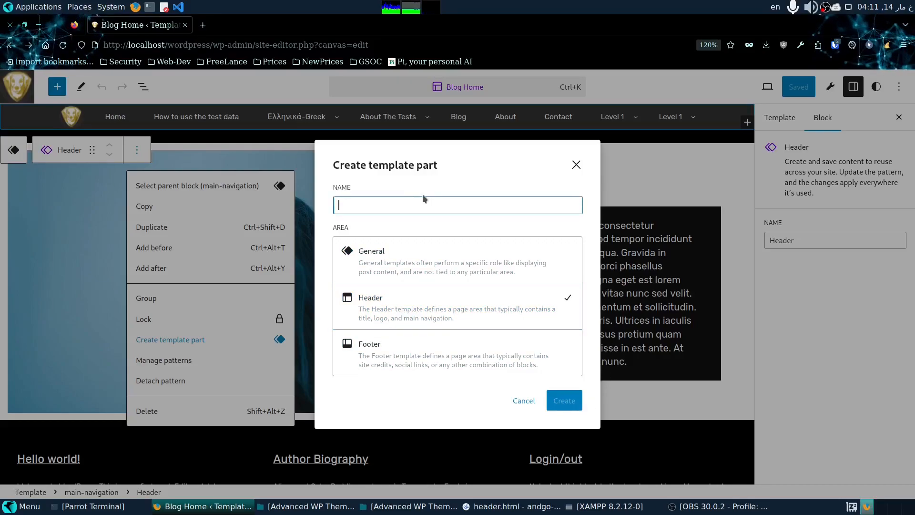
{"action": "type", "text": "H"}
{"action": "key", "text": "BackSpace"}
{"action": "type", "text": "H"}
{"action": "key", "text": "BackSpace"}
{"action": "type", "text": "M"}
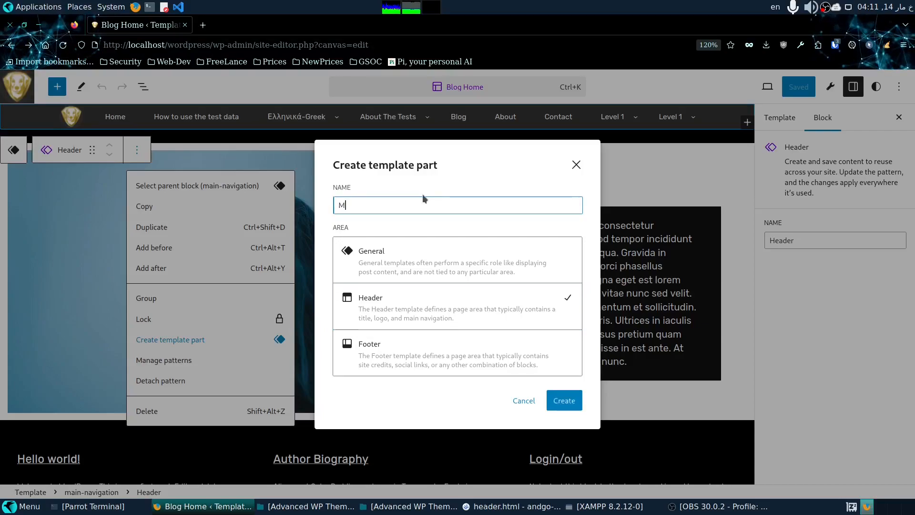
{"action": "type", "text": "a"}
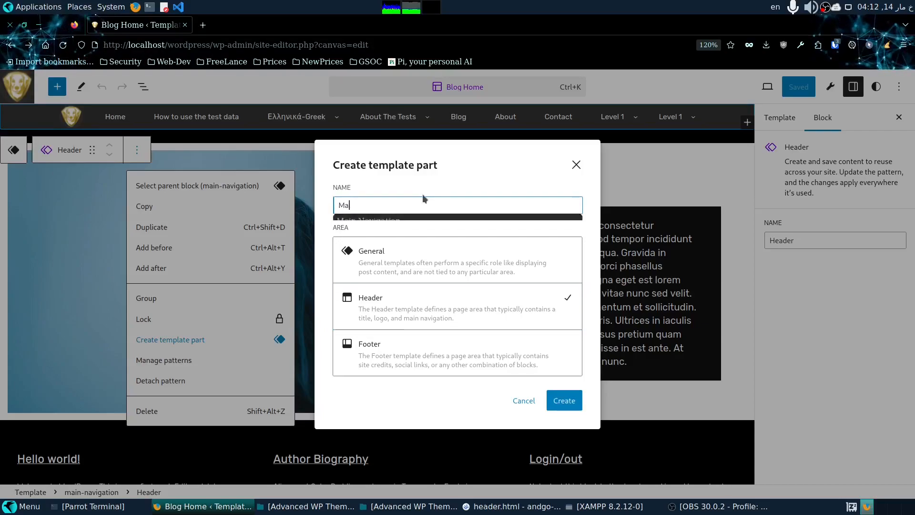
{"action": "type", "text": "in G"}
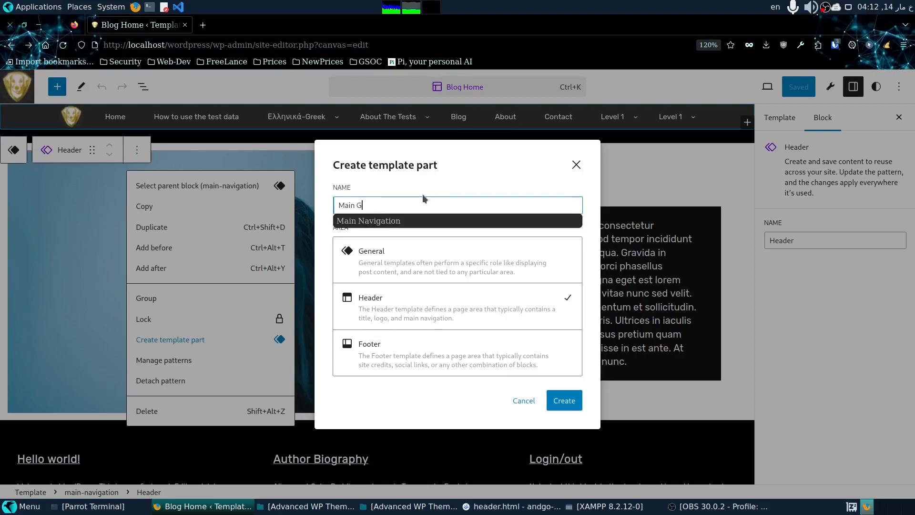
{"action": "key", "text": "BackSpace"}
{"action": "type", "text": "Header"}
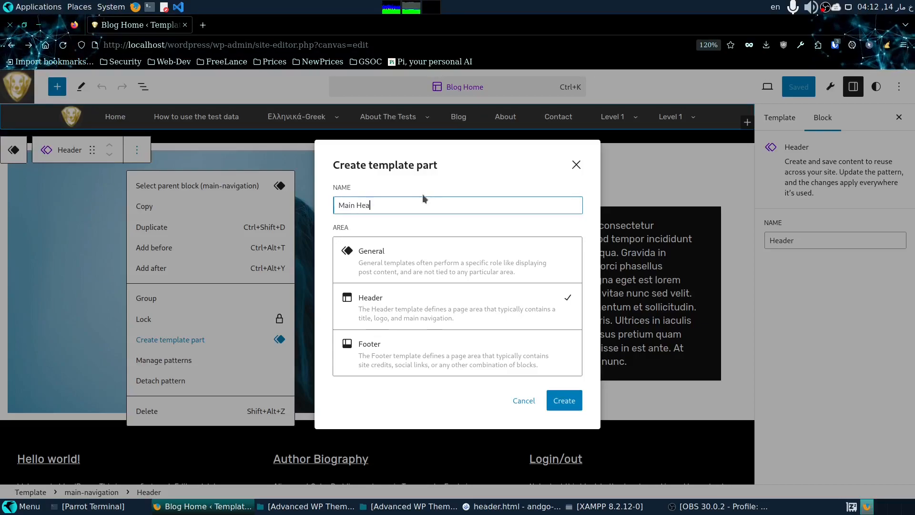
{"action": "type", "text": "."}
{"action": "left_click", "coordinate": [568, 402]}
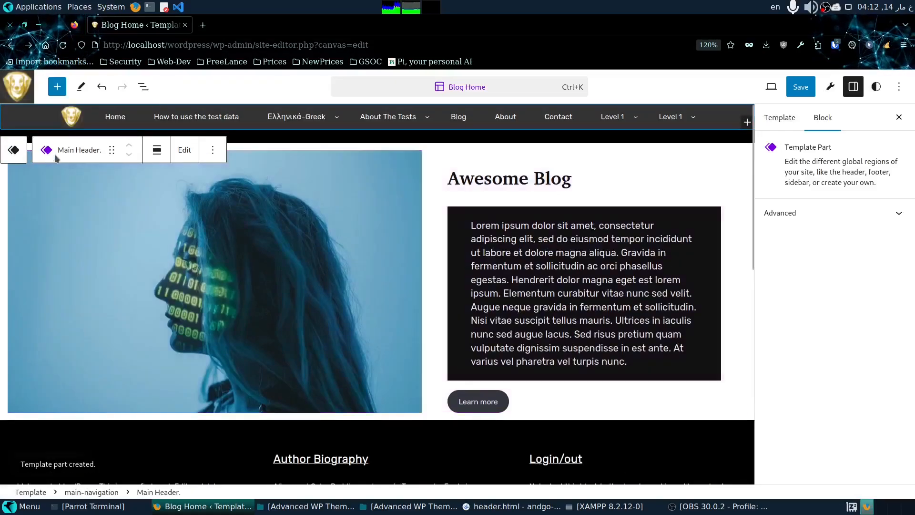
Step: Save the Blog Home template and write the user changes to the theme with Create Block Theme
{"action": "left_click", "coordinate": [213, 150]}
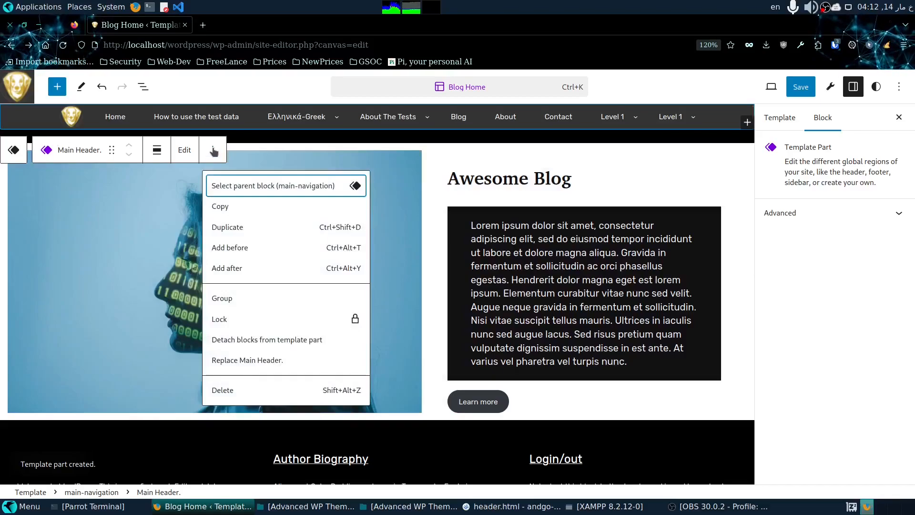
{"action": "left_click", "coordinate": [213, 150]}
{"action": "left_click", "coordinate": [797, 91]}
{"action": "left_click", "coordinate": [798, 87]}
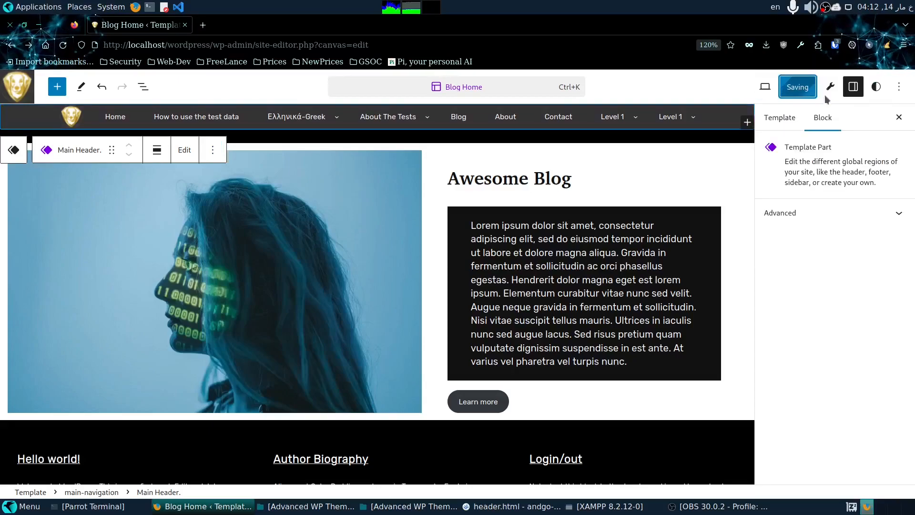
{"action": "left_click", "coordinate": [831, 87]}
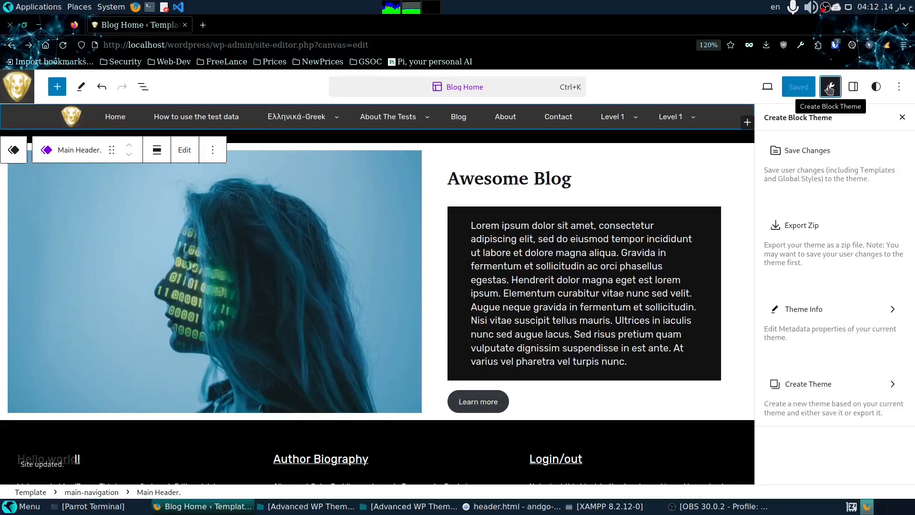
{"action": "left_click", "coordinate": [795, 151]}
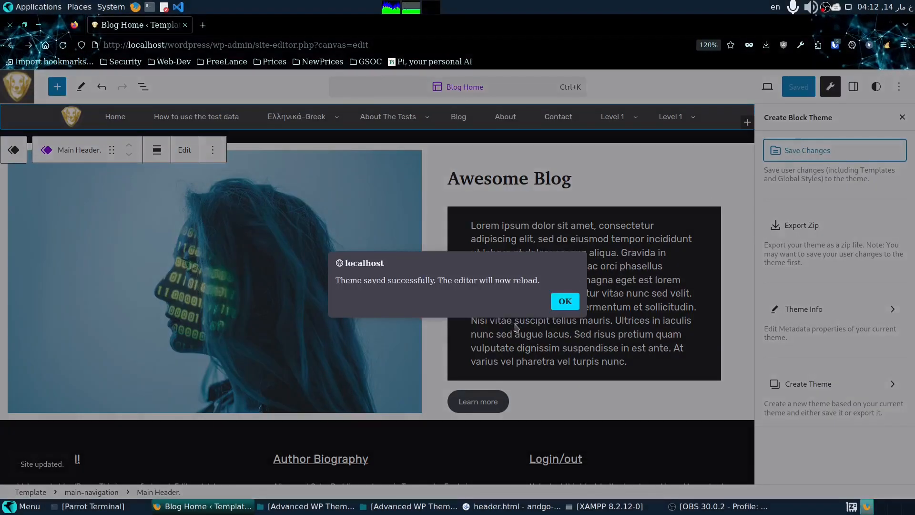
{"action": "left_click", "coordinate": [569, 302]}
Step: Place the browser beside VSCodium and examine the block reference in main-header.html in the parts folder
{"action": "left_click_drag", "start_coordinate": [565, 24], "coordinate": [1, 143]}
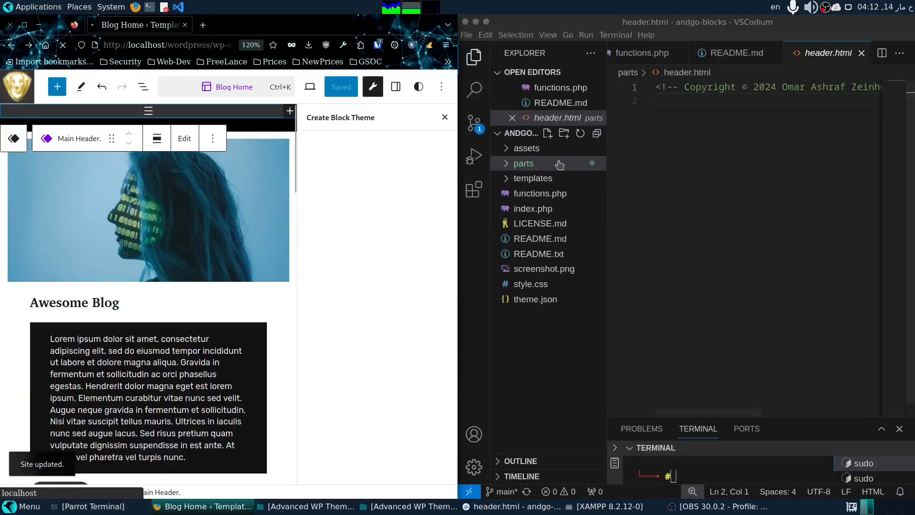
{"action": "left_click", "coordinate": [568, 164]}
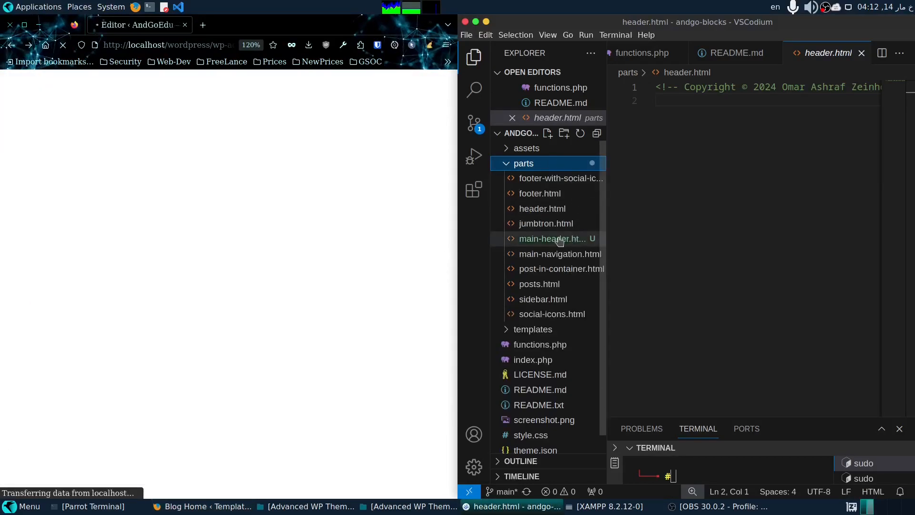
{"action": "left_click", "coordinate": [553, 239]}
{"action": "left_click_drag", "start_coordinate": [845, 89], "coordinate": [625, 88]}
{"action": "left_click", "coordinate": [729, 133]}
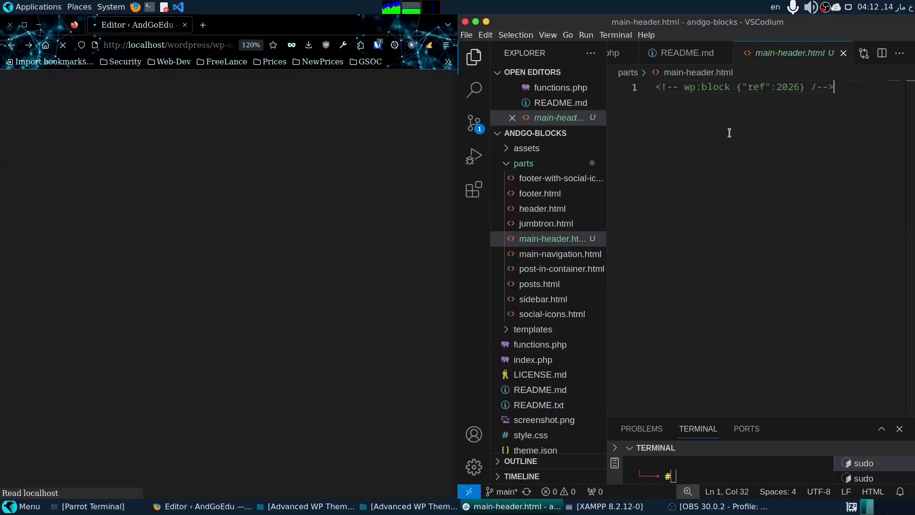
{"action": "triple_click", "coordinate": [732, 89]}
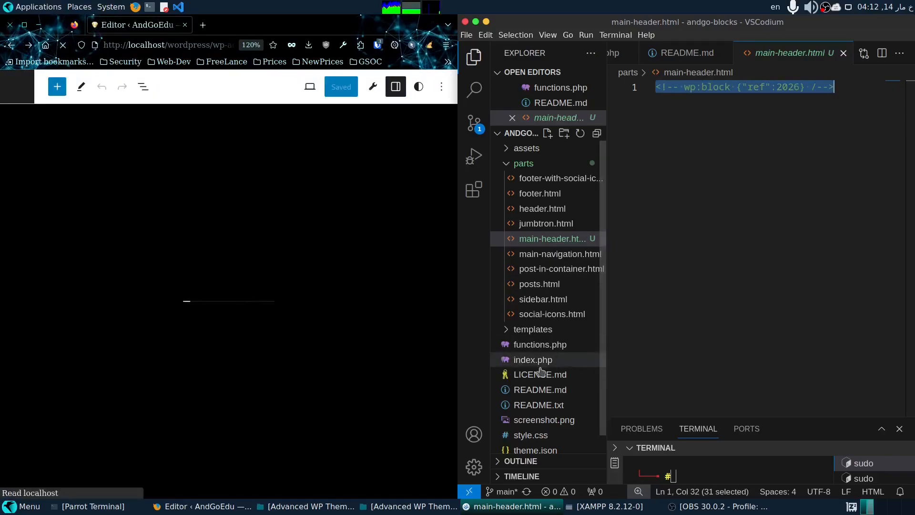
Step: Compare the contents of header.html with the block reference line in main-header.html
{"action": "left_click", "coordinate": [542, 210]}
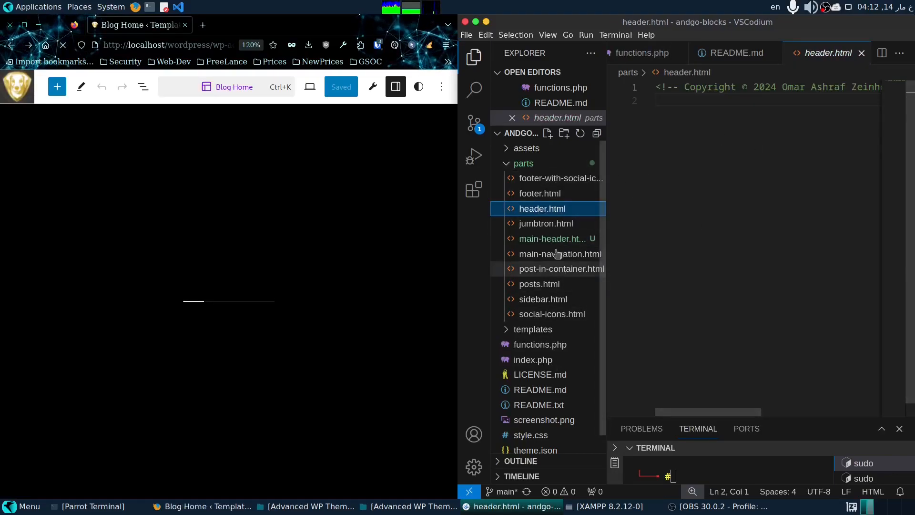
{"action": "left_click", "coordinate": [551, 238]}
{"action": "triple_click", "coordinate": [727, 92]}
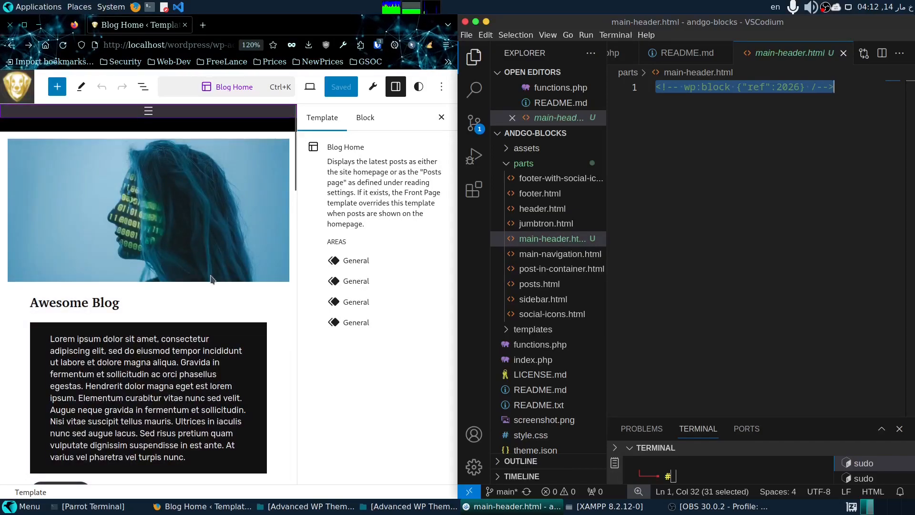
{"action": "scroll", "coordinate": [232, 359], "scroll_direction": "down", "scroll_amount": 3}
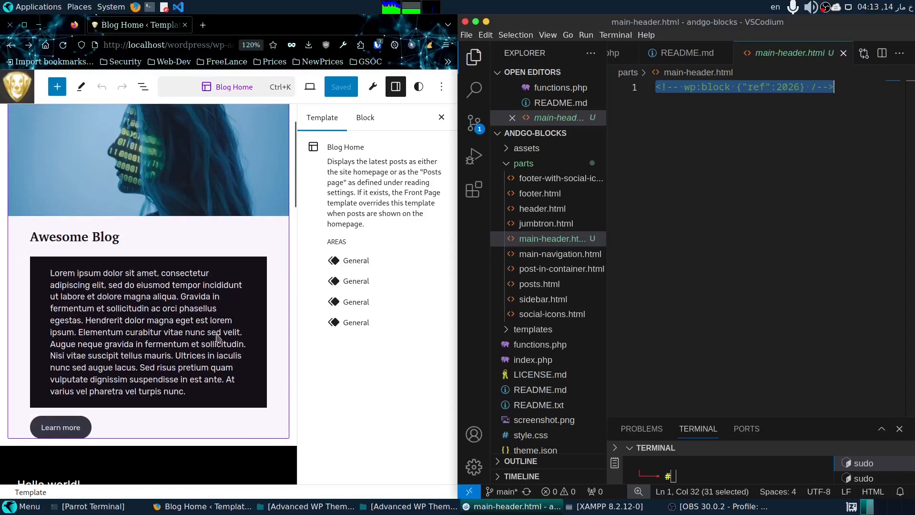
{"action": "scroll", "coordinate": [238, 329], "scroll_direction": "down", "scroll_amount": 10}
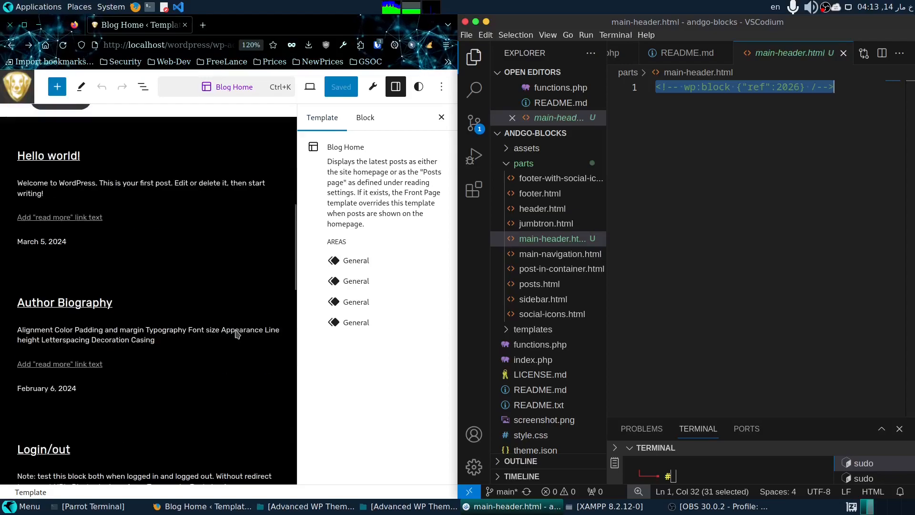
{"action": "scroll", "coordinate": [266, 317], "scroll_direction": "up", "scroll_amount": 12}
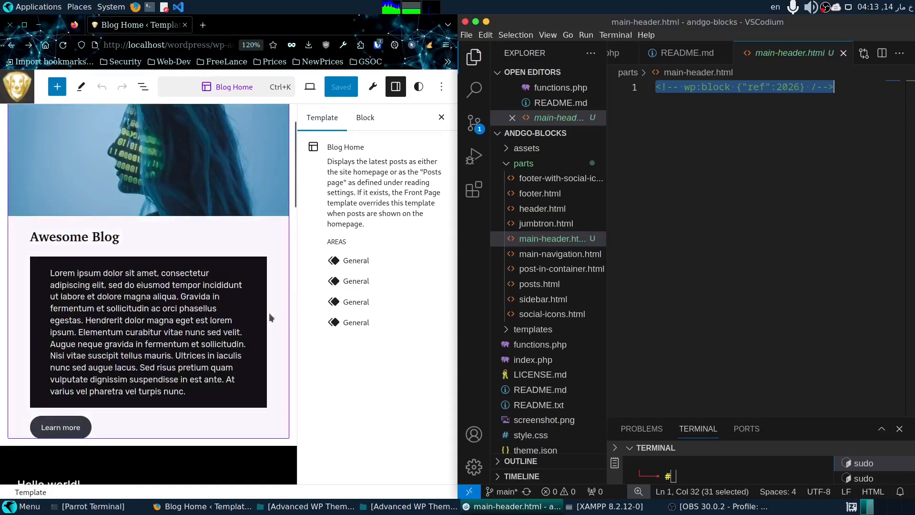